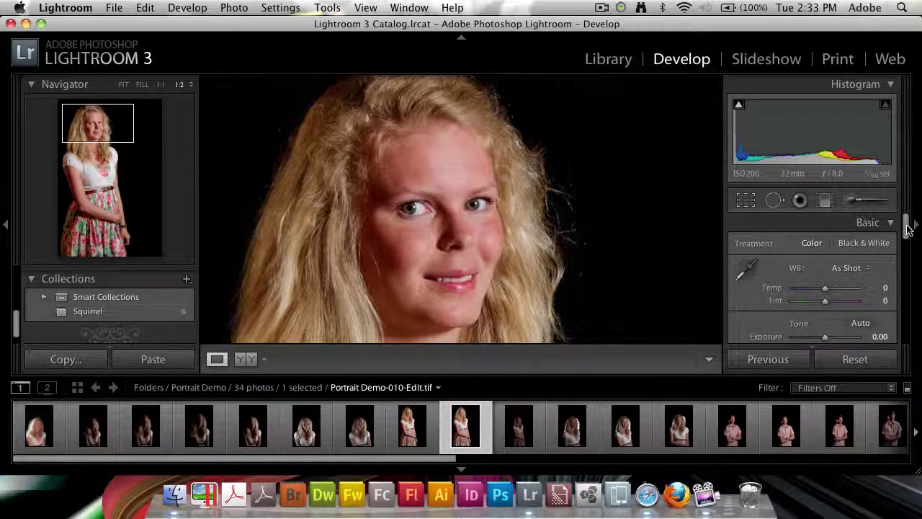
Try global Clarity at +77 and -100, then return it to 0.
{"action": "left_click_drag", "start_coordinate": [906, 225], "coordinate": [901, 288]}
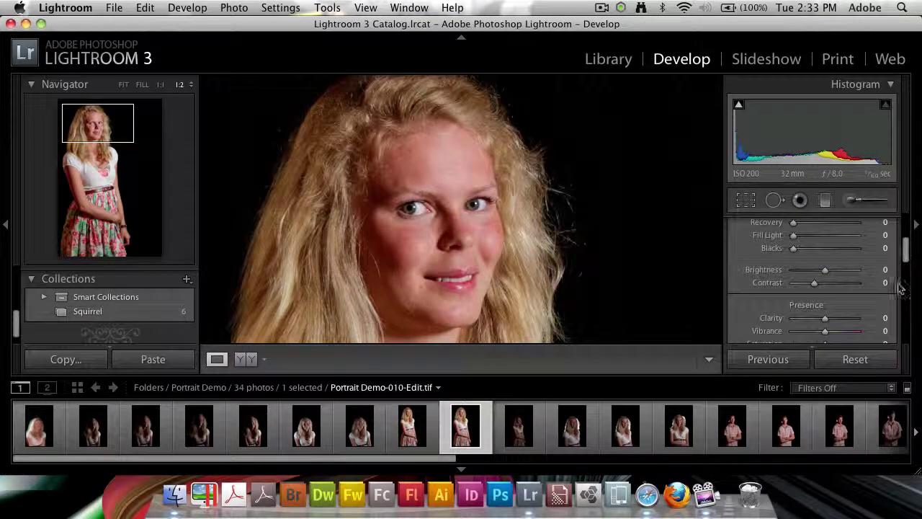
{"action": "scroll", "coordinate": [791, 315], "scroll_direction": "down", "scroll_amount": 1}
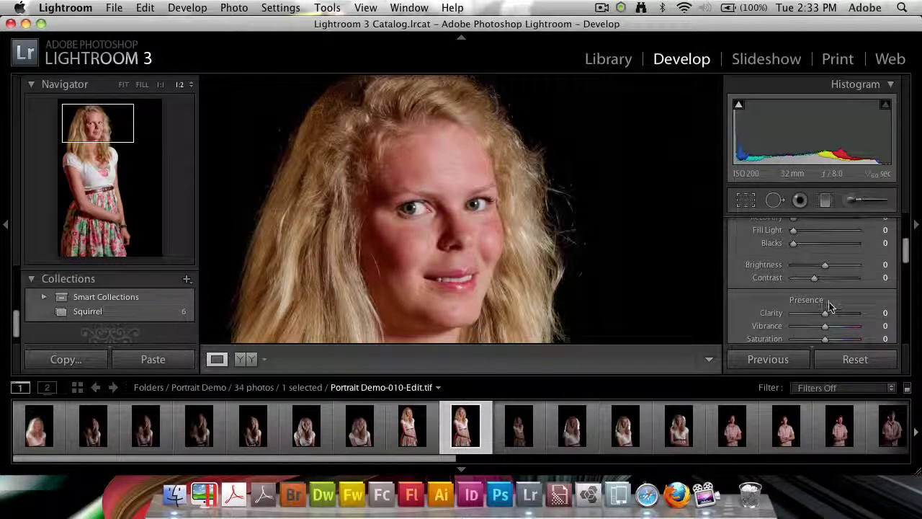
{"action": "mouse_move", "coordinate": [906, 252]}
{"action": "left_mouse_down"}
{"action": "mouse_move", "coordinate": [906, 224]}
{"action": "mouse_move", "coordinate": [892, 268]}
{"action": "left_mouse_up"}
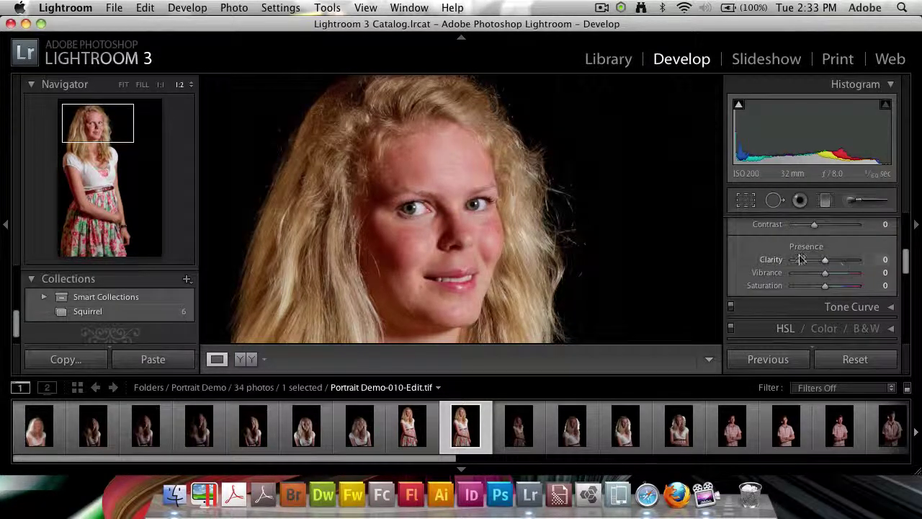
{"action": "mouse_move", "coordinate": [826, 261]}
{"action": "left_mouse_down"}
{"action": "mouse_move", "coordinate": [851, 260]}
{"action": "mouse_move", "coordinate": [788, 260]}
{"action": "mouse_move", "coordinate": [813, 263]}
{"action": "left_mouse_up"}
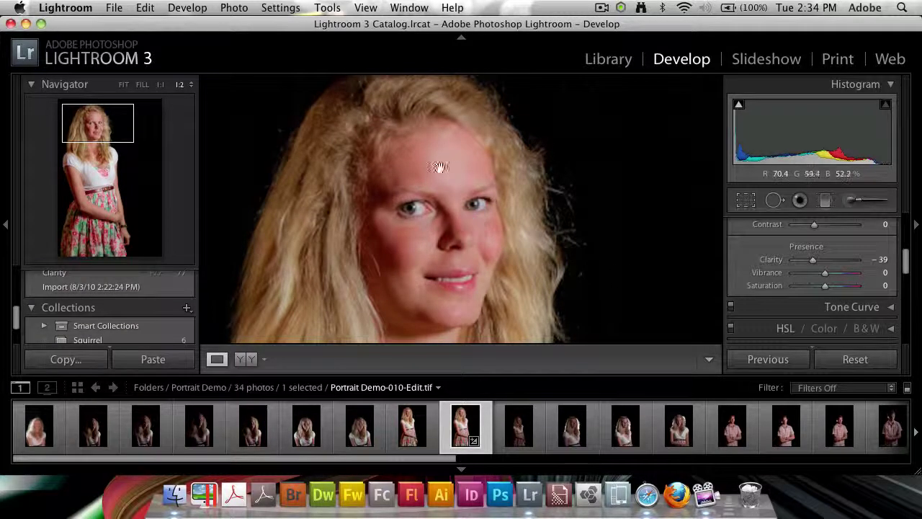
{"action": "double_click", "coordinate": [813, 262]}
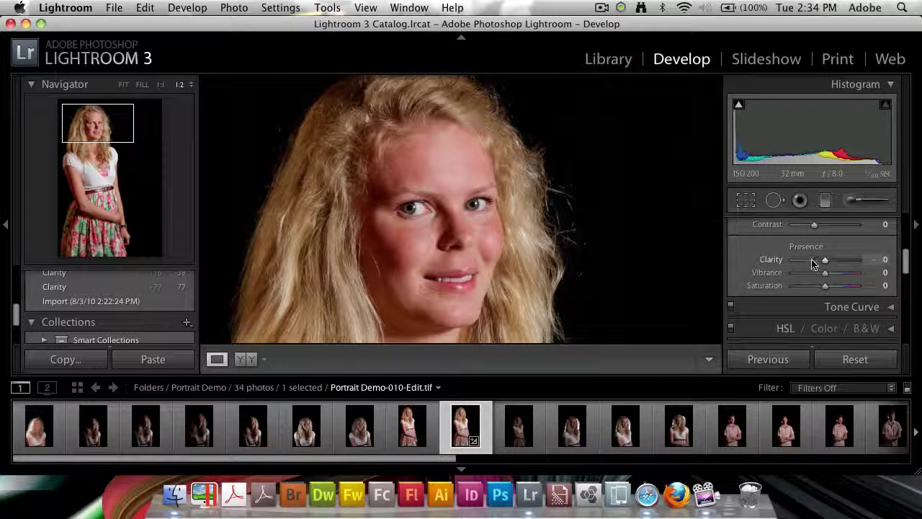
{"action": "left_click_drag", "start_coordinate": [814, 264], "coordinate": [789, 264]}
{"action": "mouse_move", "coordinate": [531, 303]}
{"action": "left_mouse_down"}
{"action": "mouse_move", "coordinate": [520, 173]}
{"action": "mouse_move", "coordinate": [521, 285]}
{"action": "left_mouse_up"}
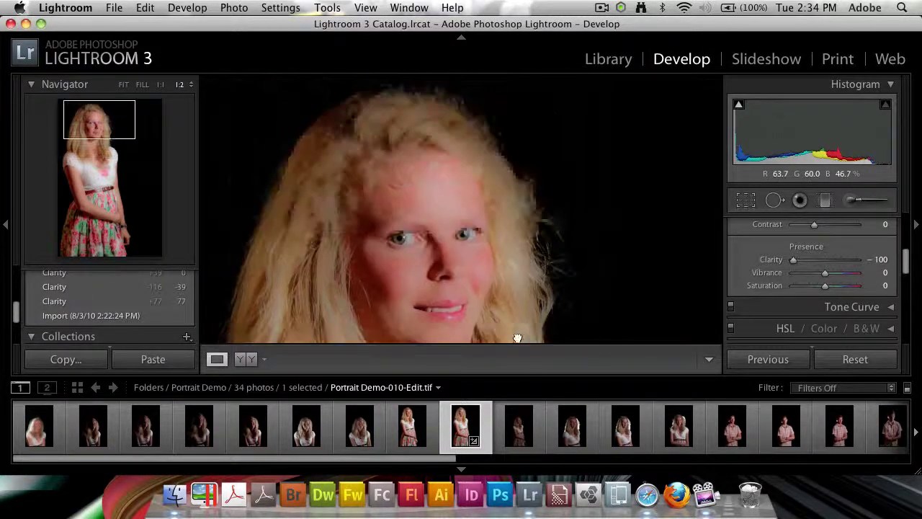
{"action": "double_click", "coordinate": [796, 265]}
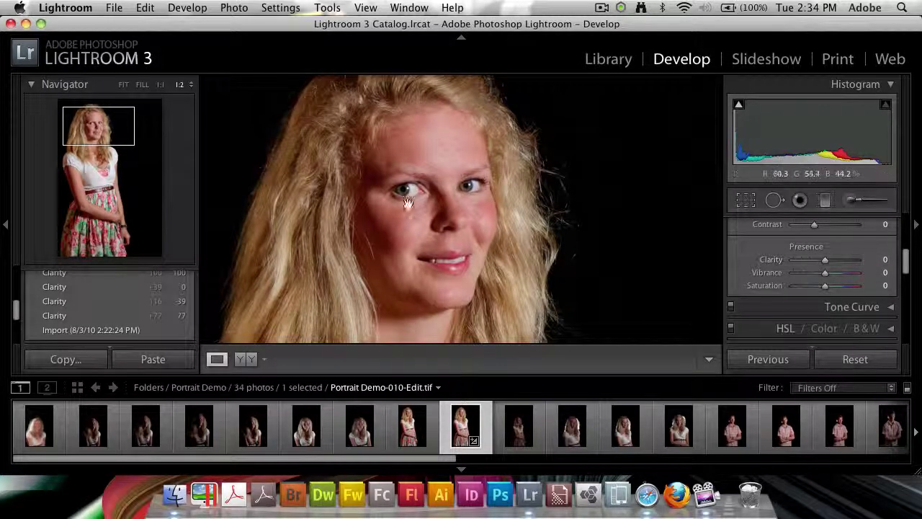
Set the Adjustment Brush effect to cleared, Exposure 0.00 and Clarity -100.
{"action": "left_click", "coordinate": [853, 199]}
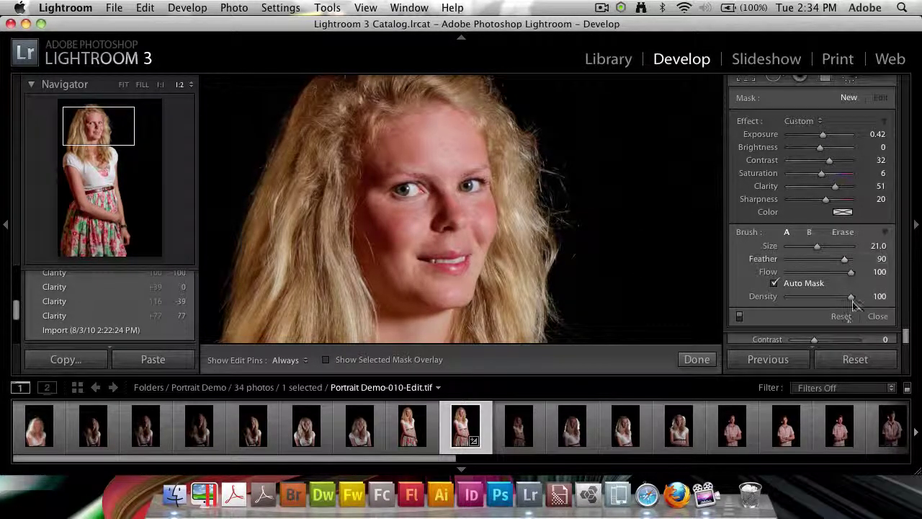
{"action": "key", "text": "alt"}
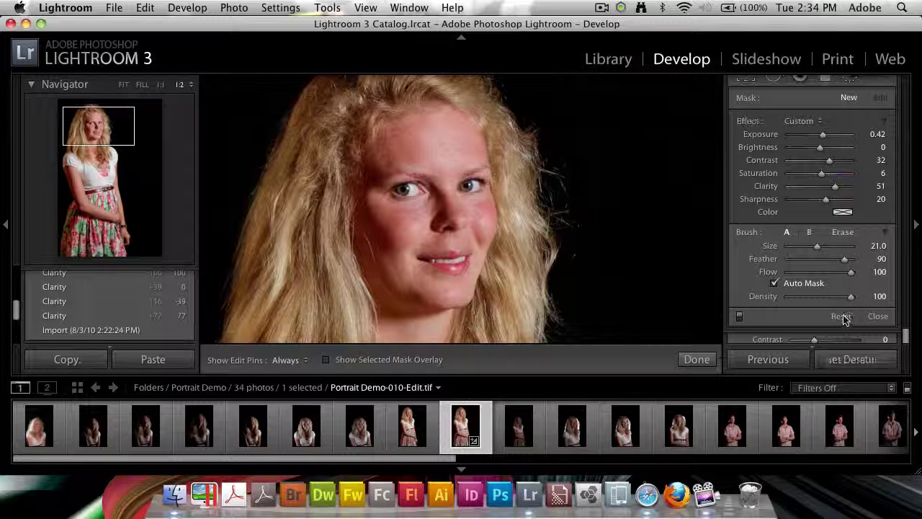
{"action": "left_click", "coordinate": [815, 121]}
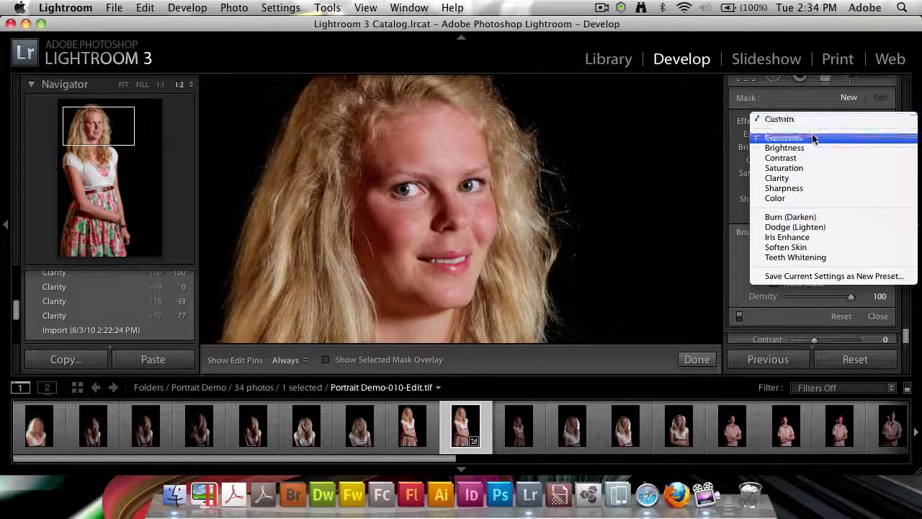
{"action": "left_click", "coordinate": [813, 137]}
{"action": "double_click", "coordinate": [823, 136]}
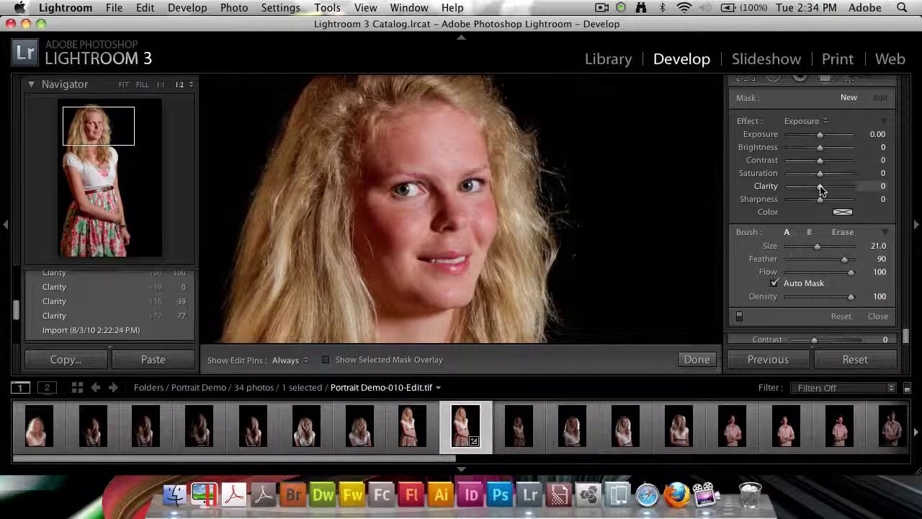
{"action": "left_click_drag", "start_coordinate": [822, 189], "coordinate": [764, 190]}
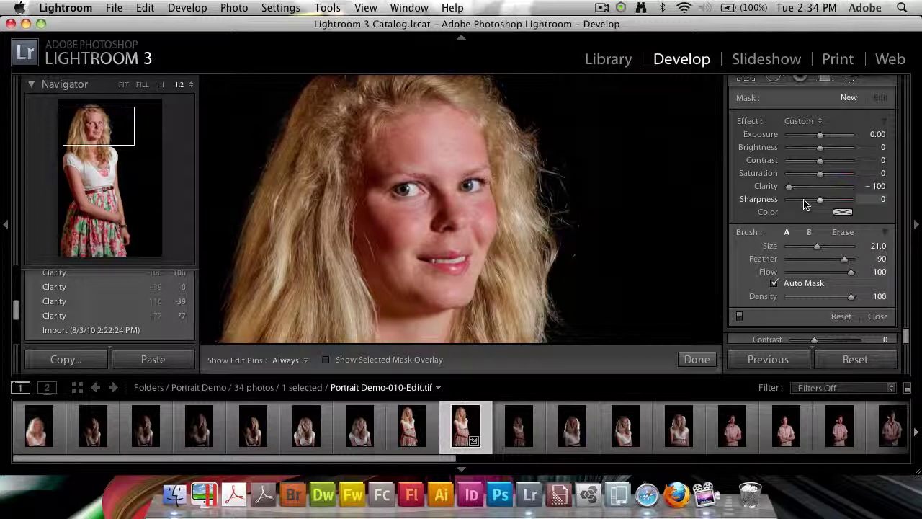
Shrink the brush to size 11 and set its feather to 50.
{"action": "key", "text": "bracketleft"}
{"action": "key", "text": "bracketleft"}
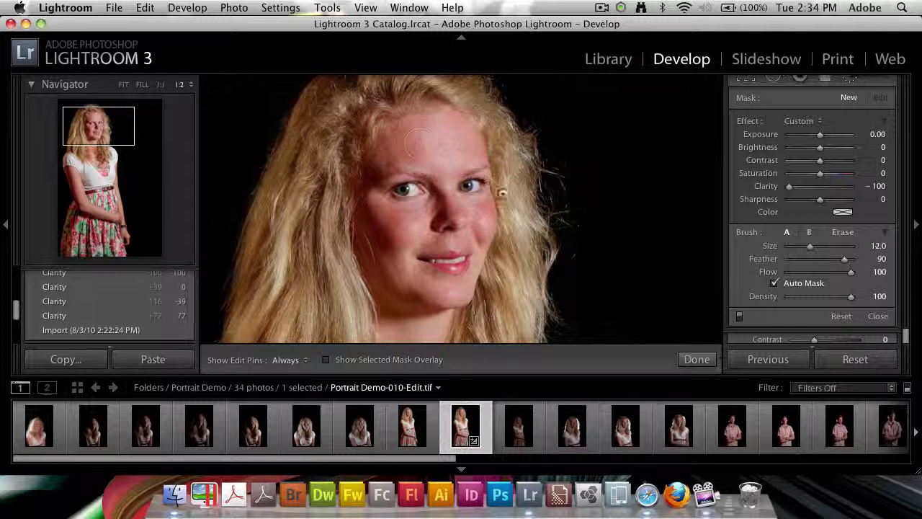
{"action": "left_click", "coordinate": [420, 147]}
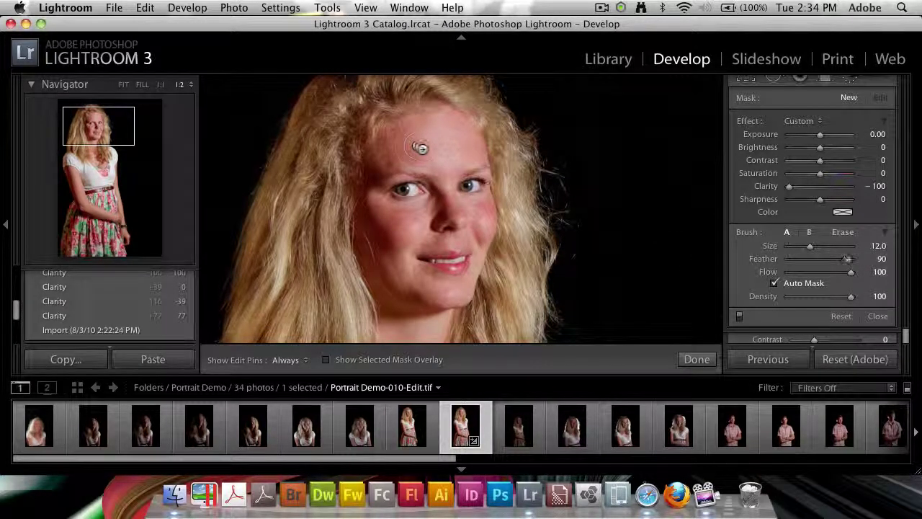
{"action": "key", "text": "shift+bracketright"}
{"action": "key", "text": "shift+bracketright"}
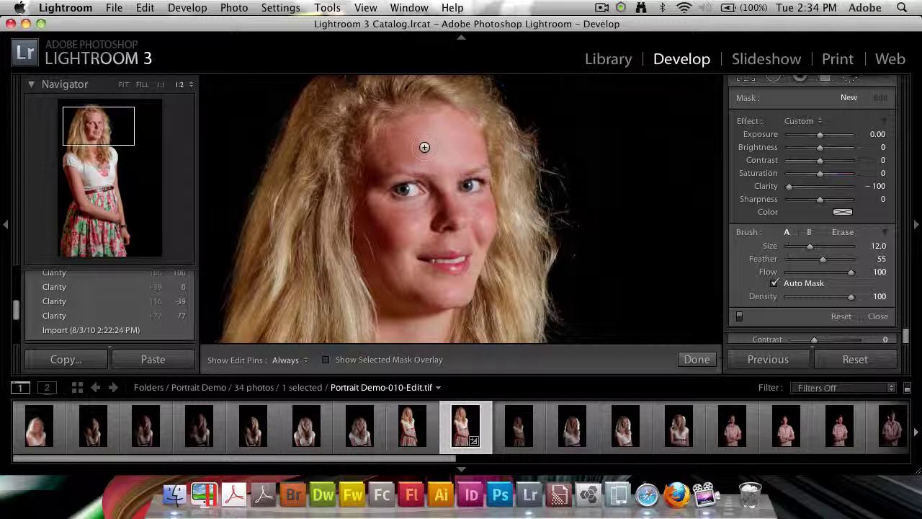
{"action": "key", "text": "shift+bracketleft"}
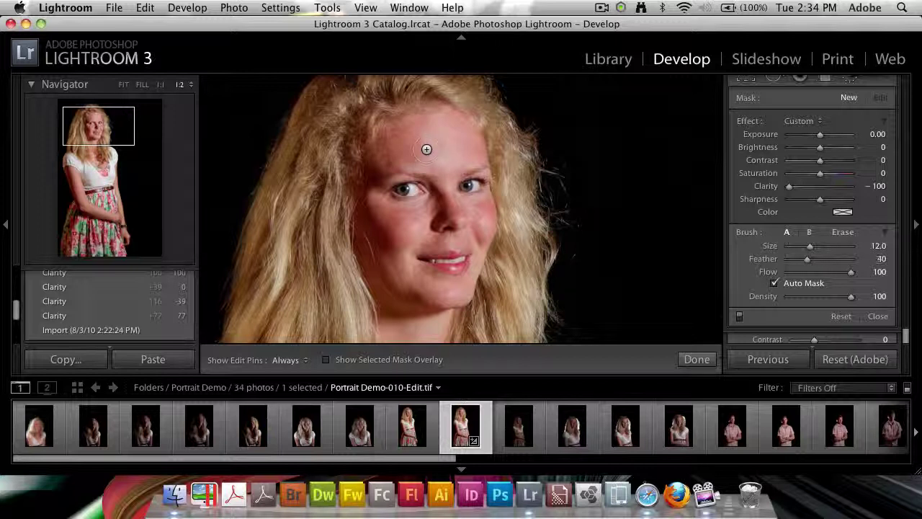
{"action": "key", "text": "shift+bracketright"}
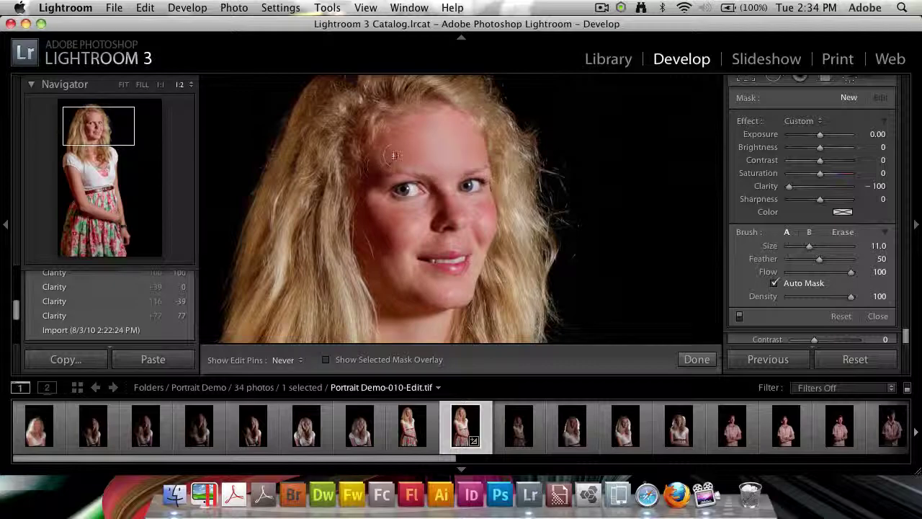
Paint Clarity -100 strokes over cheek, forehead and face, hiding pins and resizing the brush to 6.
{"action": "left_click_drag", "start_coordinate": [404, 217], "coordinate": [388, 234]}
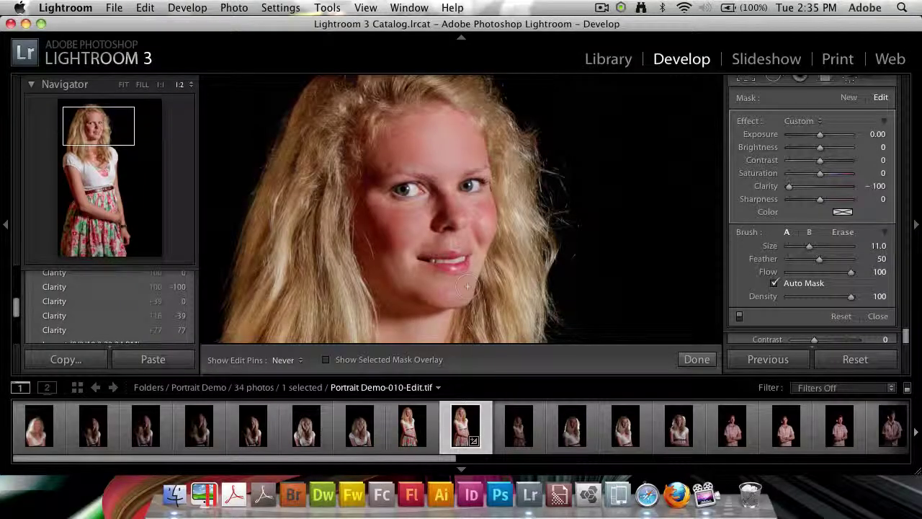
{"action": "left_click_drag", "start_coordinate": [431, 136], "coordinate": [477, 275]}
{"action": "key", "text": "h"}
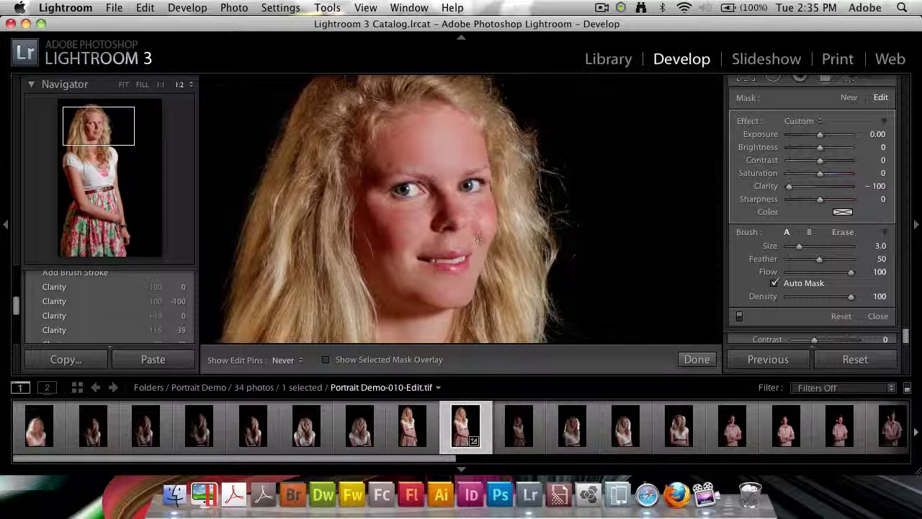
{"action": "mouse_move", "coordinate": [478, 238]}
{"action": "left_mouse_down"}
{"action": "mouse_move", "coordinate": [484, 225]}
{"action": "mouse_move", "coordinate": [445, 211]}
{"action": "left_mouse_up"}
{"action": "key", "text": "bracketright"}
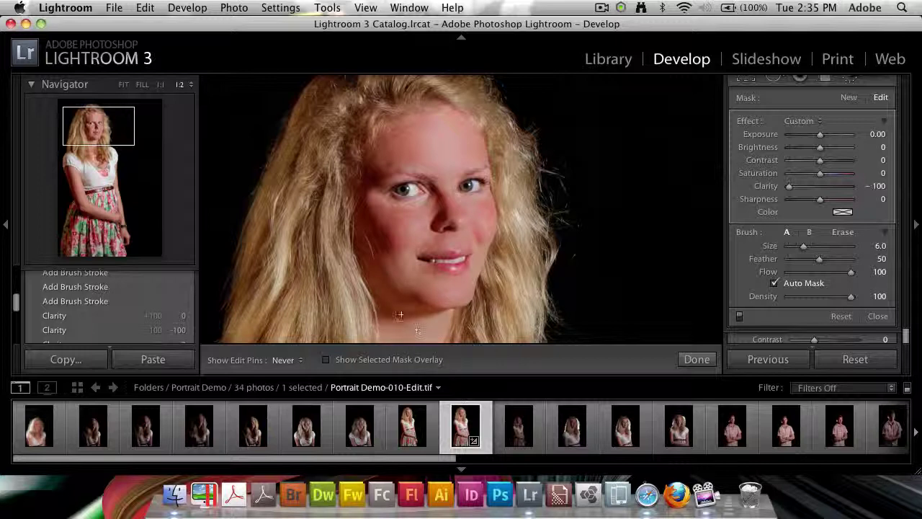
Show edit pins and toggle the face softening off and on to compare.
{"action": "key", "text": "h"}
{"action": "left_click", "coordinate": [740, 316]}
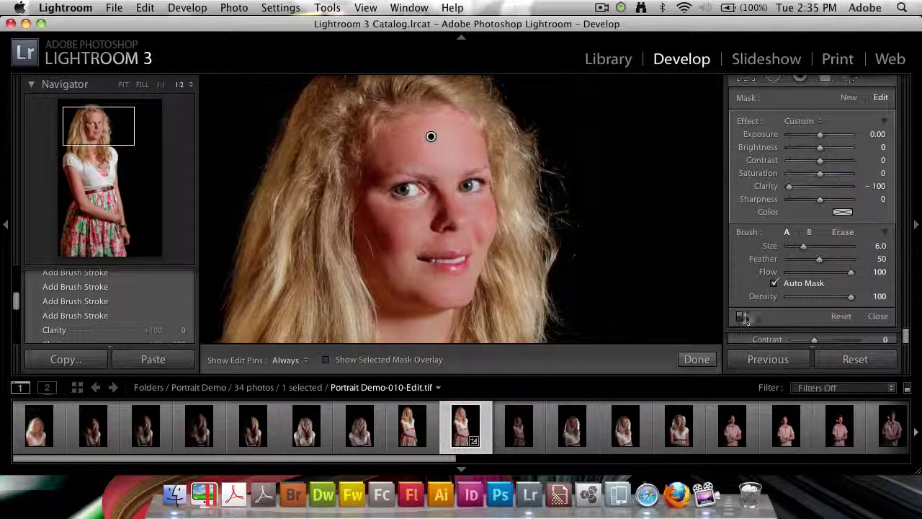
{"action": "left_click", "coordinate": [740, 317]}
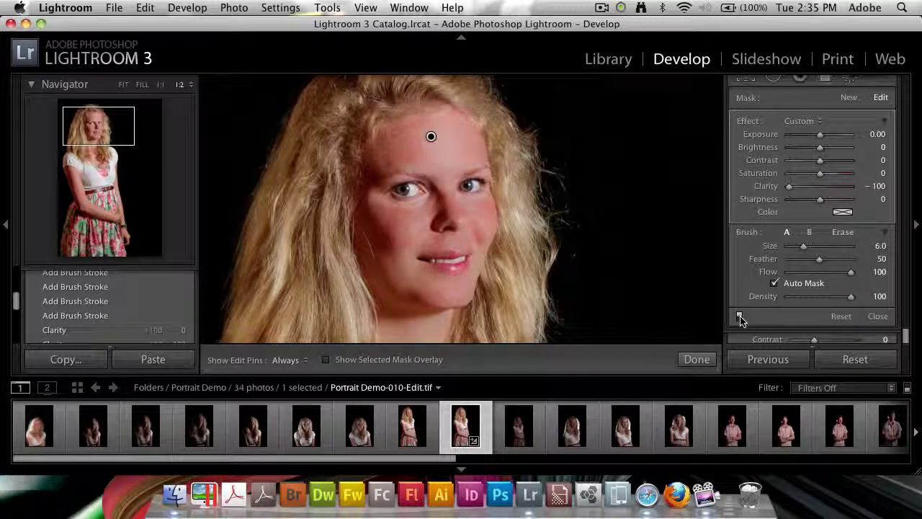
{"action": "left_click", "coordinate": [740, 317]}
{"action": "left_click", "coordinate": [740, 317]}
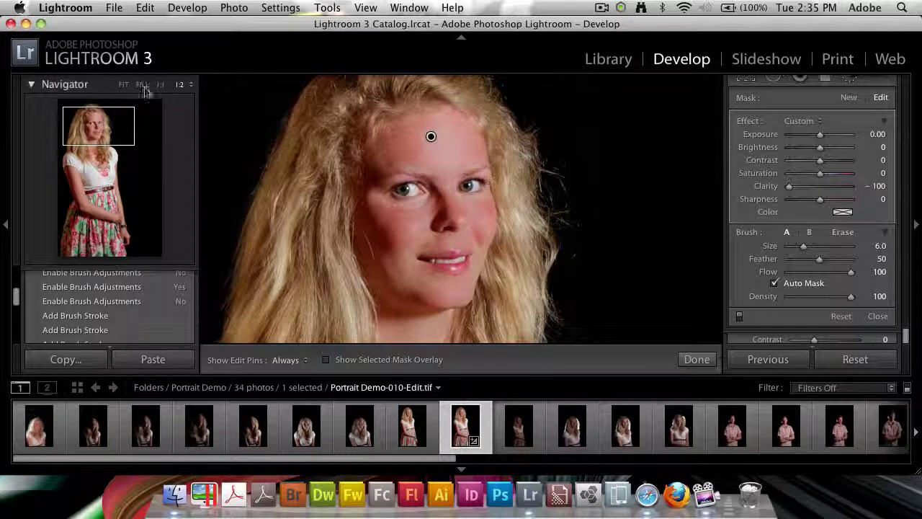
View the portrait at Navigator FIT then FILL, recompare, and paint another forehead softening area.
{"action": "left_click", "coordinate": [123, 85]}
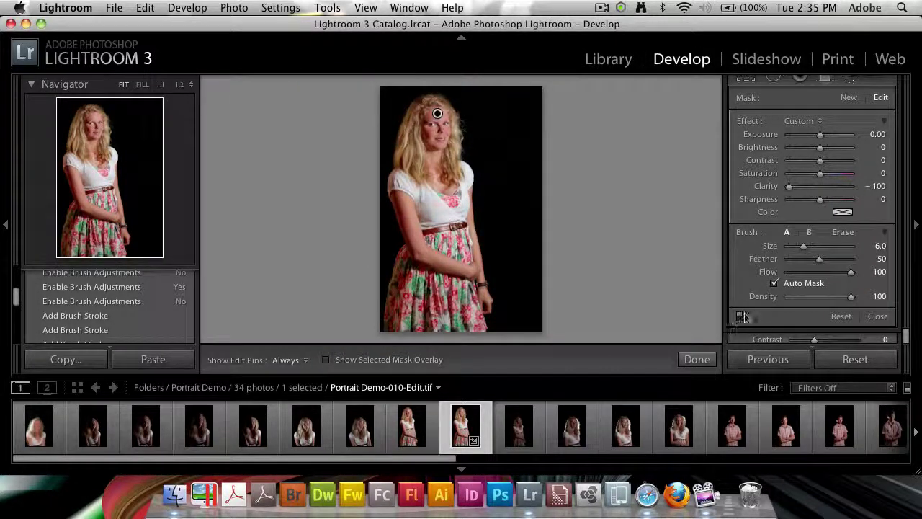
{"action": "left_click", "coordinate": [138, 85]}
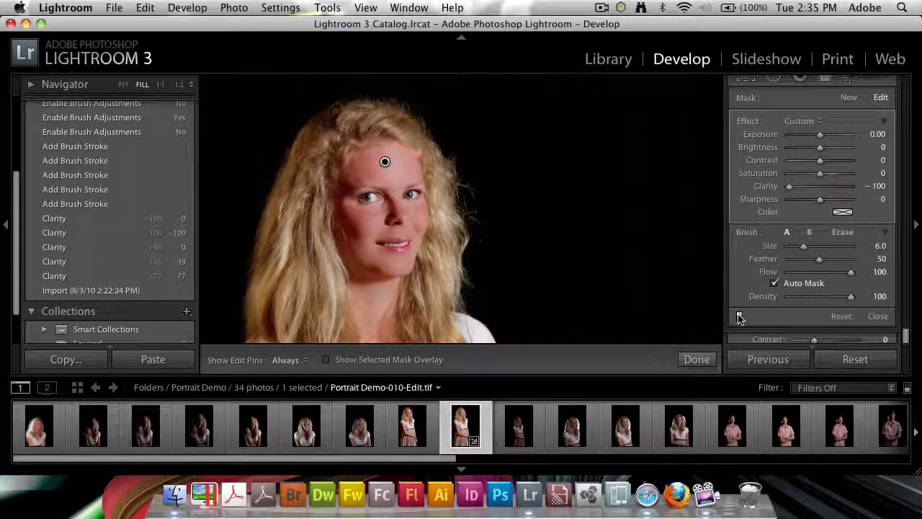
{"action": "left_click", "coordinate": [740, 317]}
{"action": "left_click", "coordinate": [740, 317]}
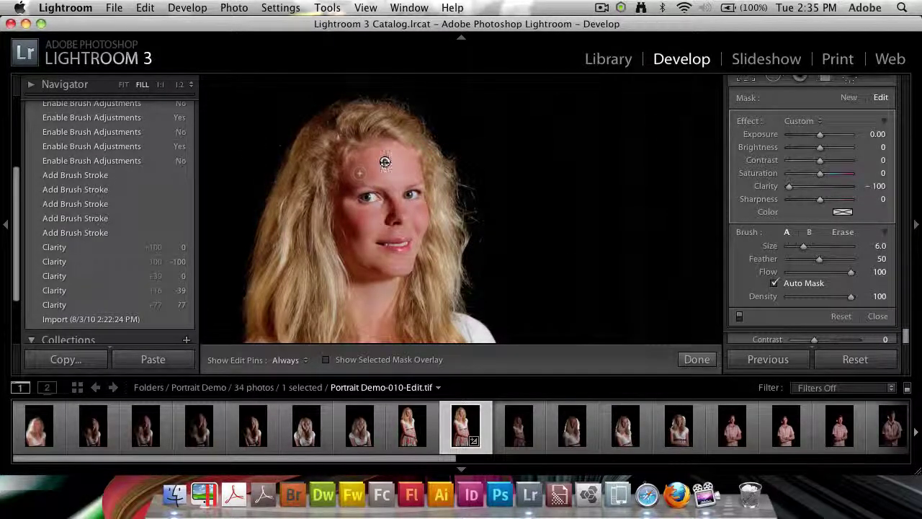
{"action": "mouse_move", "coordinate": [788, 186]}
{"action": "left_mouse_down"}
{"action": "mouse_move", "coordinate": [810, 186]}
{"action": "mouse_move", "coordinate": [784, 196]}
{"action": "left_mouse_up"}
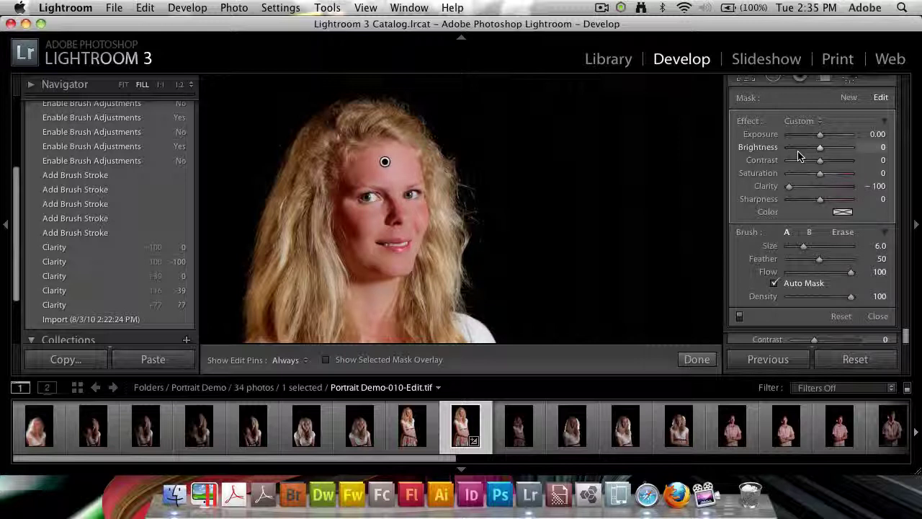
{"action": "left_click", "coordinate": [851, 98]}
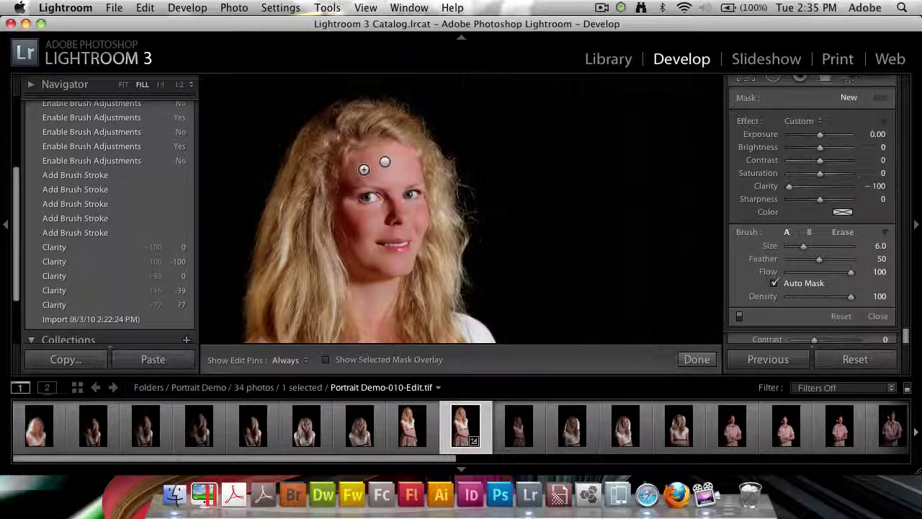
Compare the softening off and on at 1:2 zoom, then close the Adjustment Brush.
{"action": "key", "text": "h"}
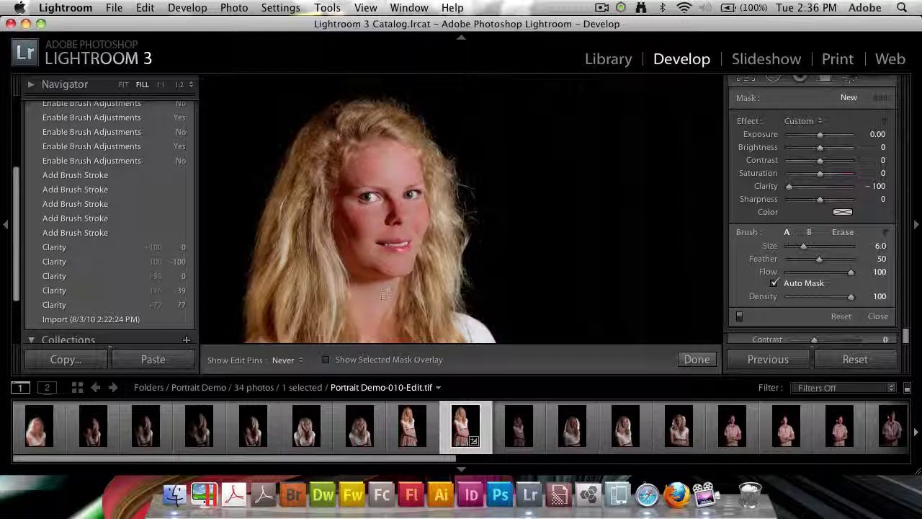
{"action": "key", "text": "h"}
{"action": "left_click", "coordinate": [179, 84]}
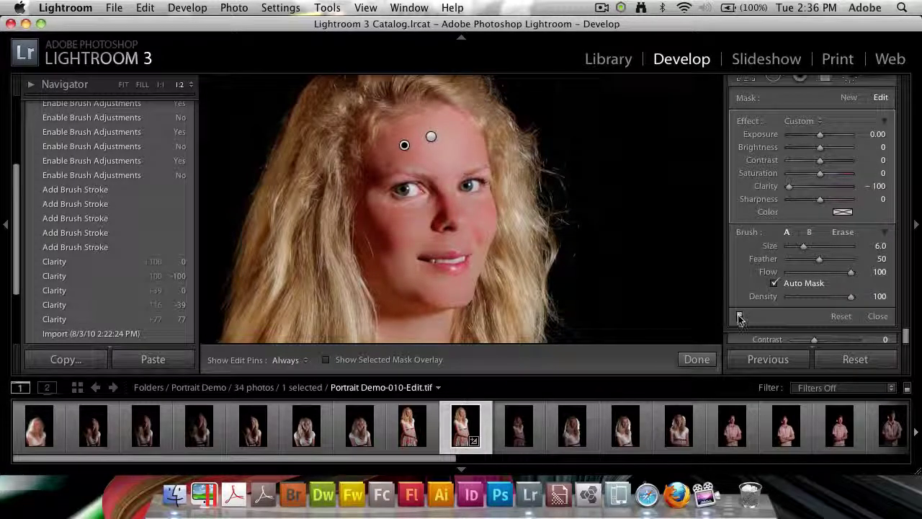
{"action": "left_click", "coordinate": [739, 317]}
{"action": "left_click", "coordinate": [739, 317]}
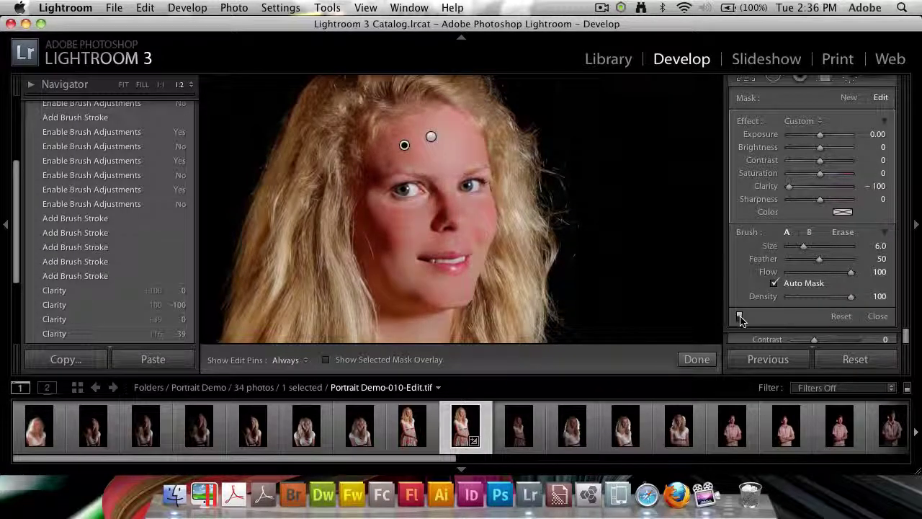
{"action": "left_click", "coordinate": [853, 78]}
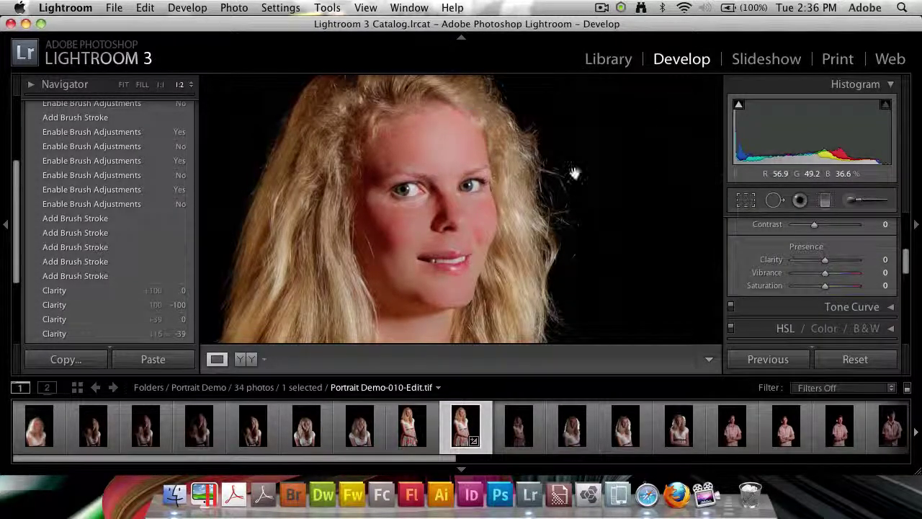
Select the second forehead adjustment, test other Clarity values, then delete it.
{"action": "left_click", "coordinate": [851, 200]}
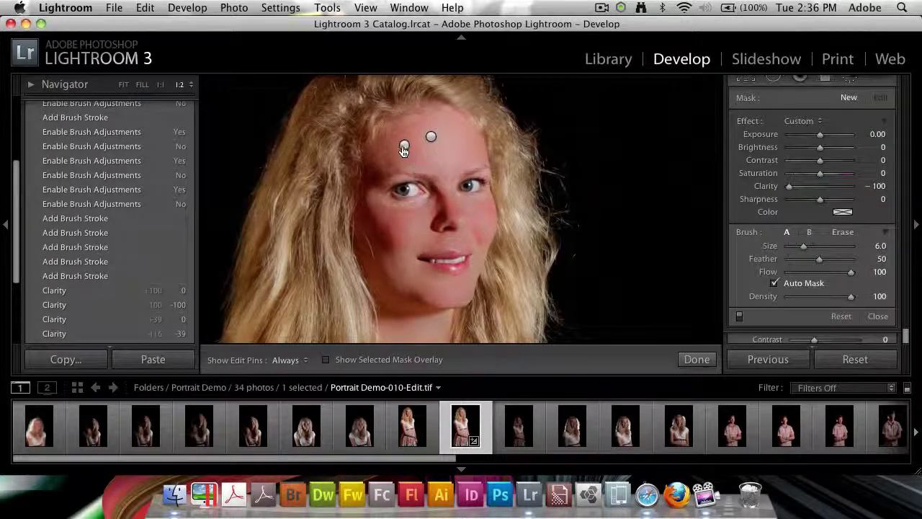
{"action": "left_click", "coordinate": [404, 145]}
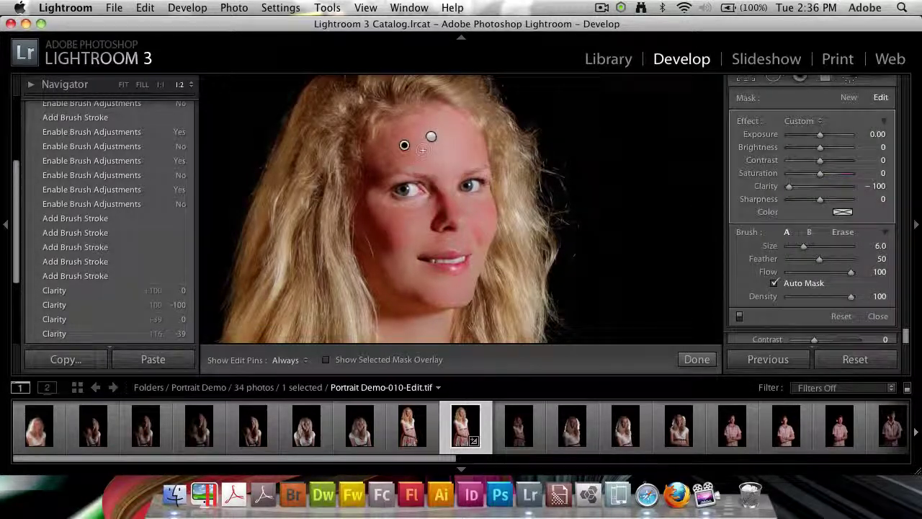
{"action": "left_click", "coordinate": [822, 188]}
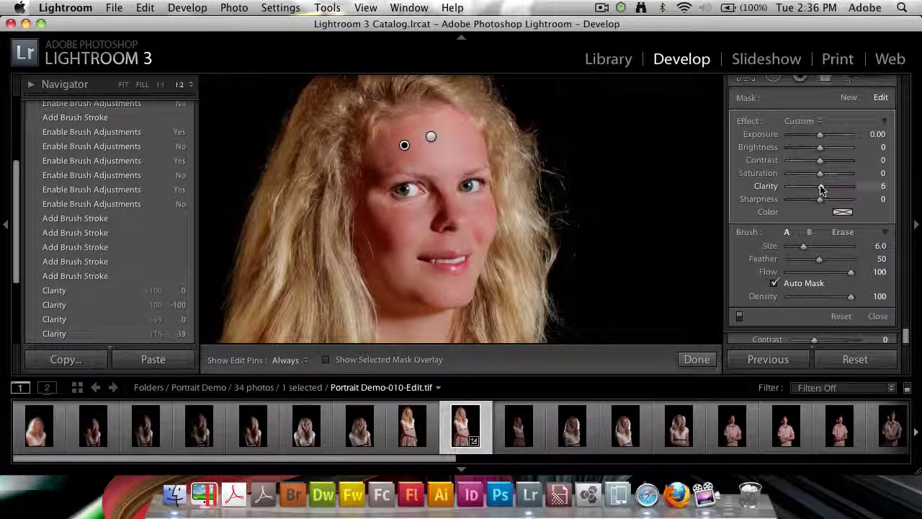
{"action": "left_click_drag", "start_coordinate": [822, 188], "coordinate": [744, 196]}
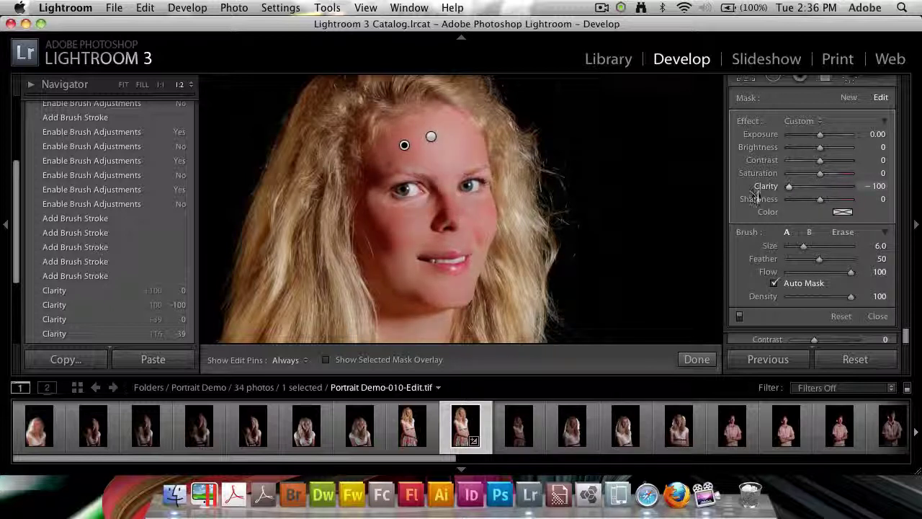
{"action": "mouse_move", "coordinate": [753, 196]}
{"action": "left_mouse_down"}
{"action": "mouse_move", "coordinate": [827, 189]}
{"action": "mouse_move", "coordinate": [817, 189]}
{"action": "left_mouse_up"}
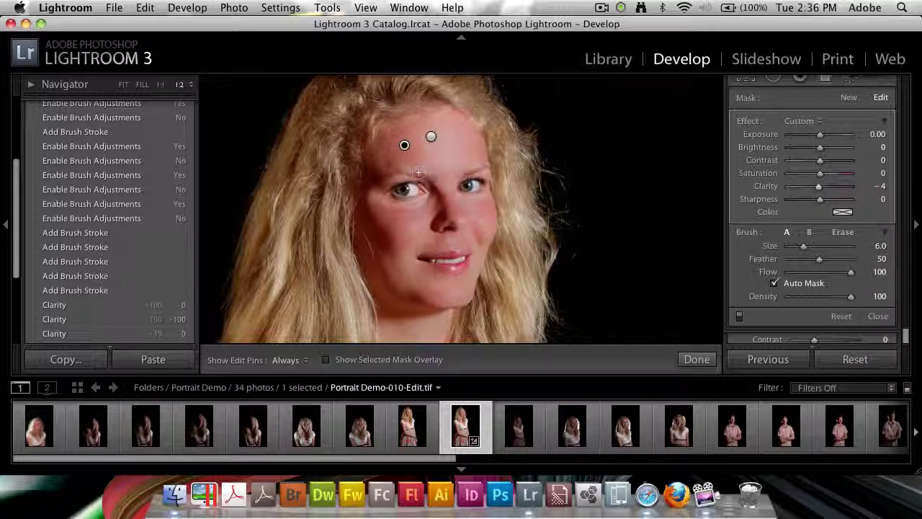
{"action": "key", "text": "BackSpace"}
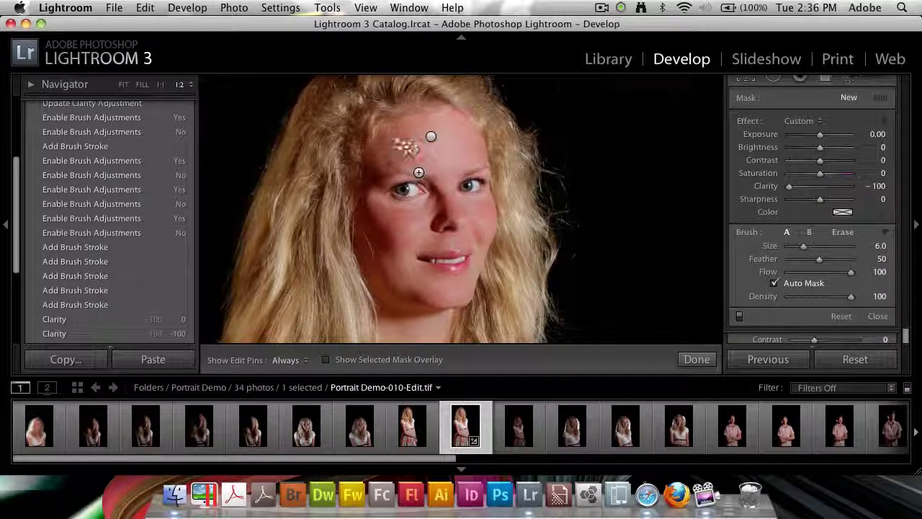
Select the original face adjustment and reduce its Clarity from -100 to -39.
{"action": "left_click", "coordinate": [431, 136]}
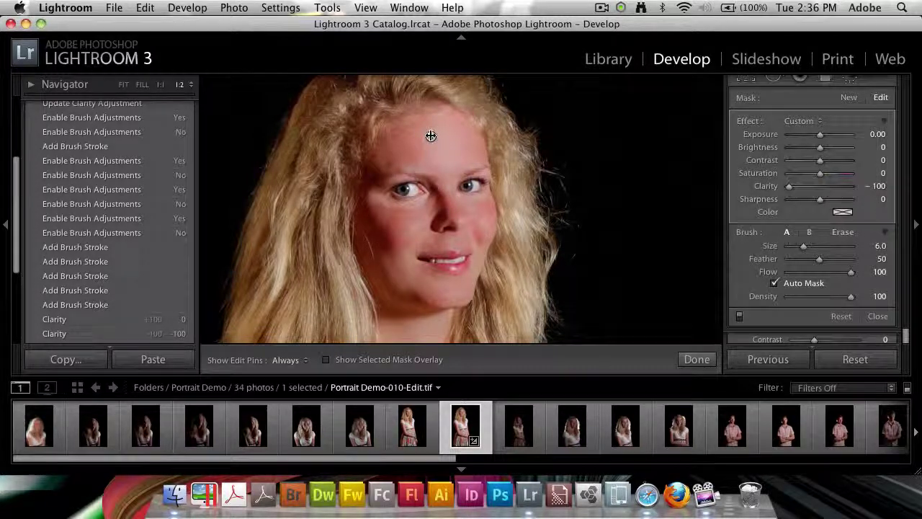
{"action": "key", "text": "h"}
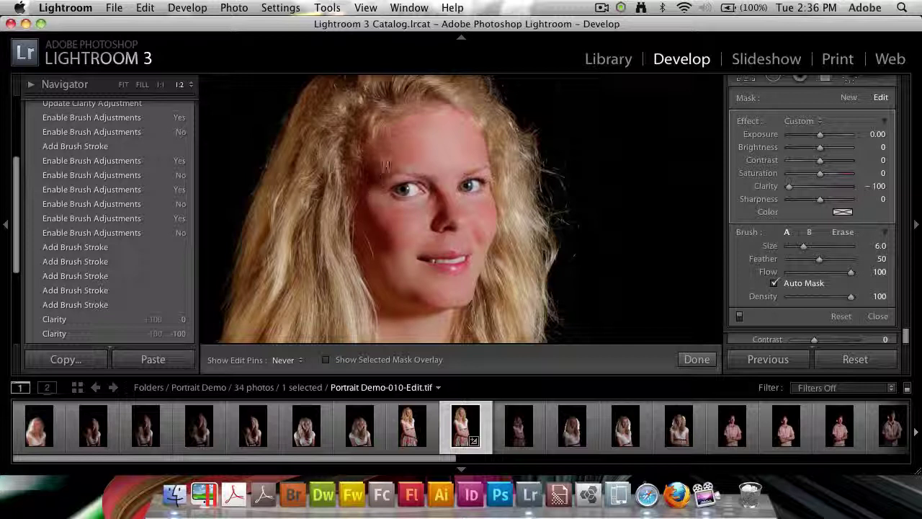
{"action": "key", "text": "h"}
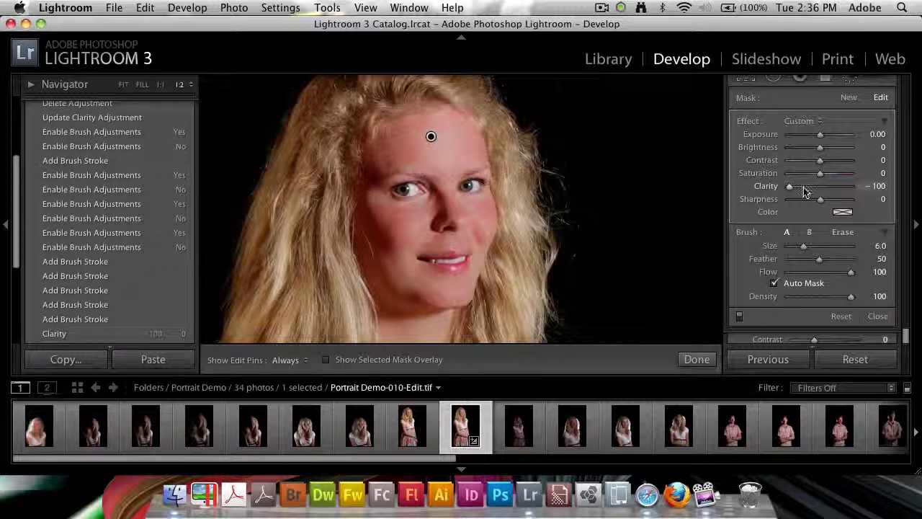
{"action": "left_click_drag", "start_coordinate": [806, 186], "coordinate": [808, 186]}
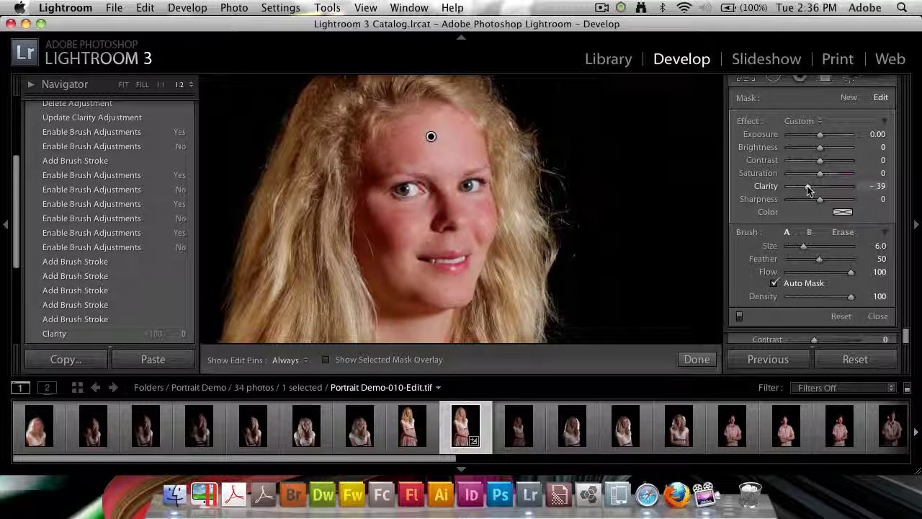